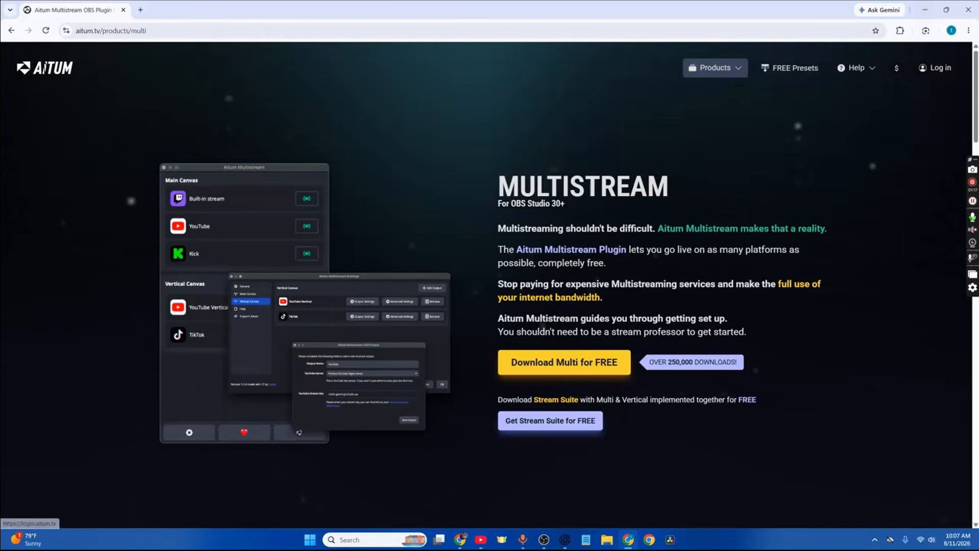
Switch to OBS Studio and show the Aitum Multistream dock, docked beside the preview
{"action": "key", "text": "alt+Tab"}
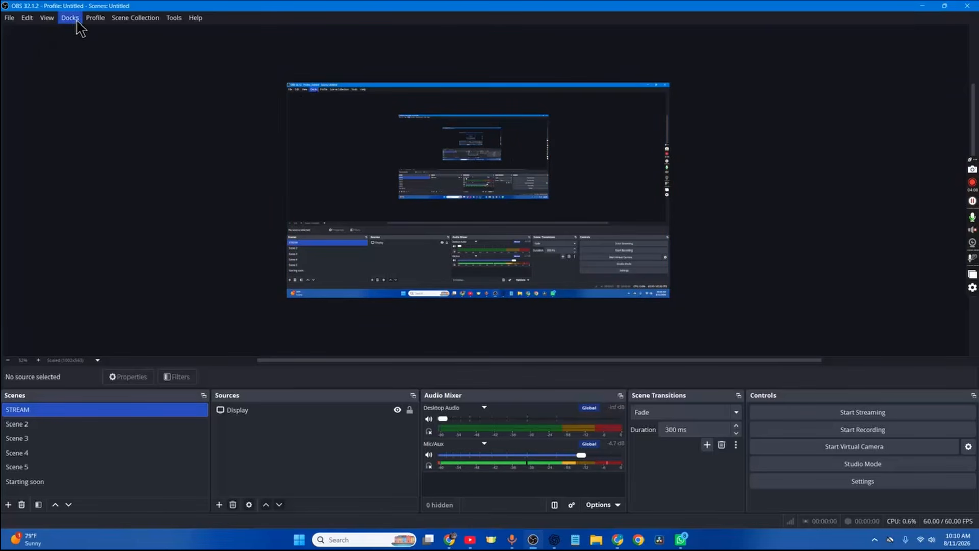
{"action": "left_click", "coordinate": [69, 18]}
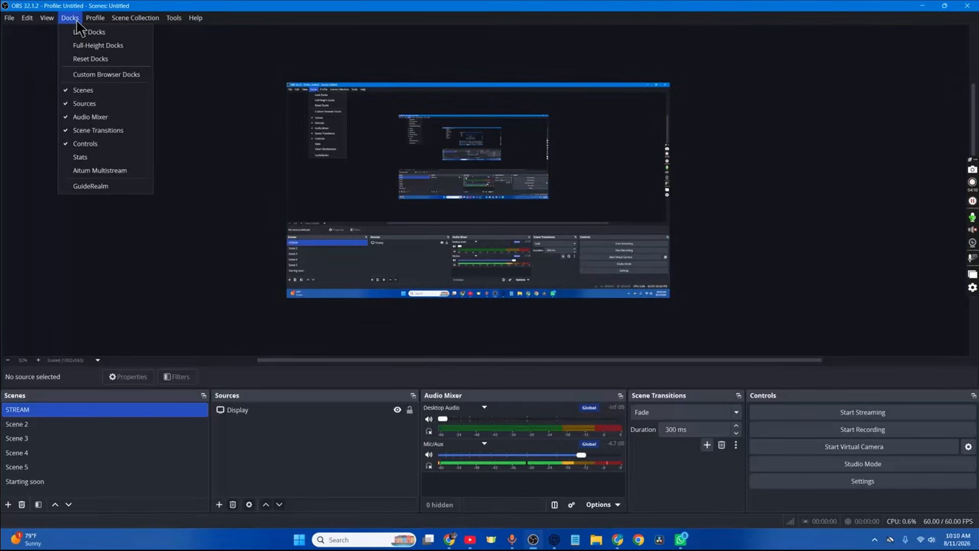
{"action": "left_click", "coordinate": [107, 174]}
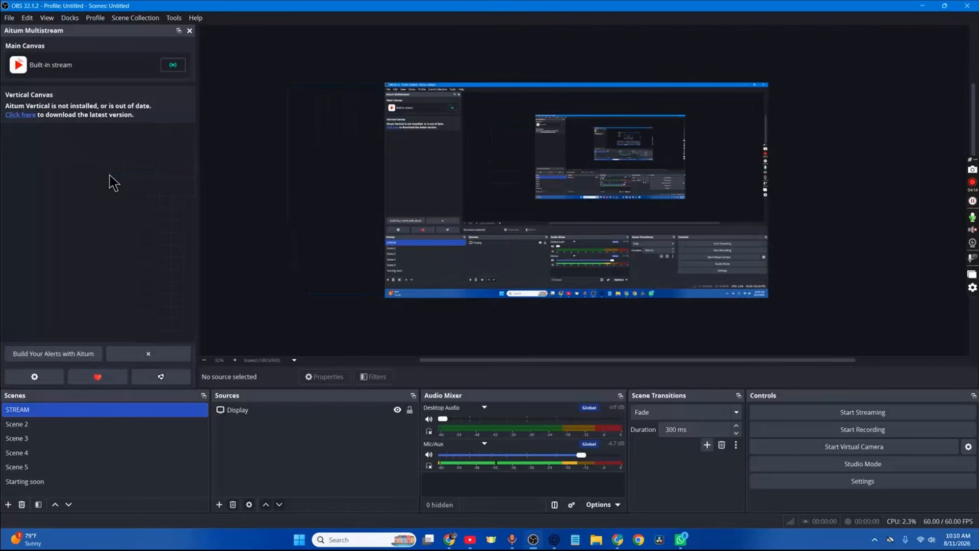
{"action": "left_click_drag", "start_coordinate": [67, 31], "coordinate": [163, 95]}
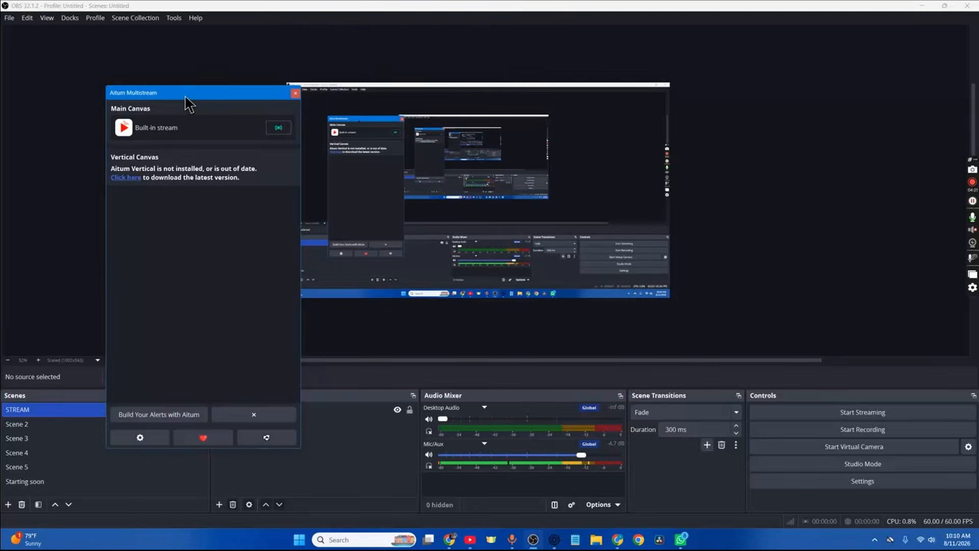
{"action": "left_click_drag", "start_coordinate": [195, 93], "coordinate": [26, 33]}
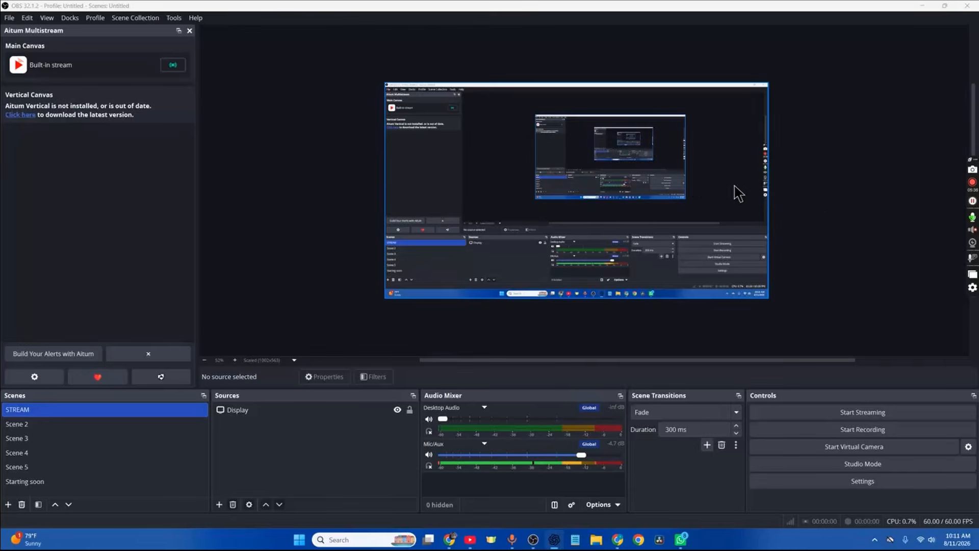
Set the streaming service to Twitch and connect the Twitch account
{"action": "left_click", "coordinate": [883, 485]}
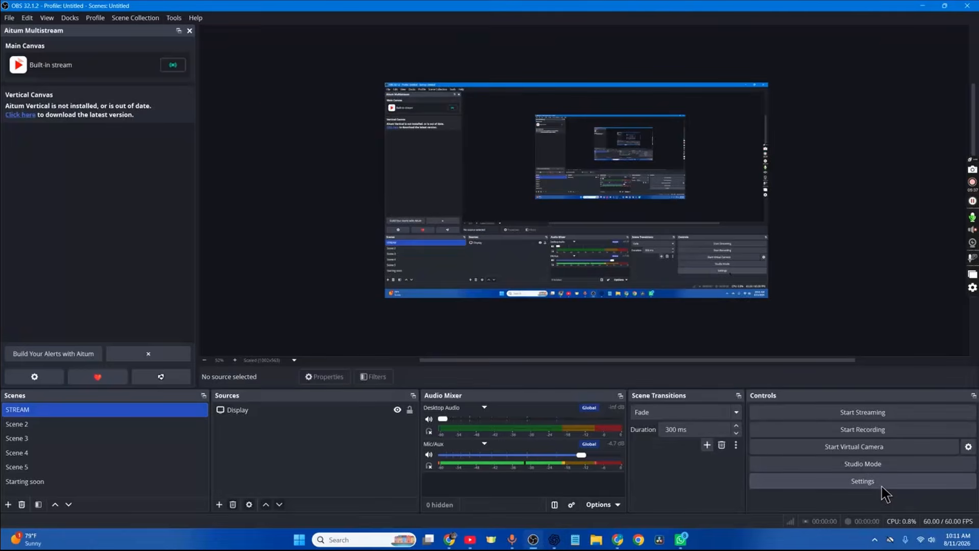
{"action": "left_click", "coordinate": [280, 138]}
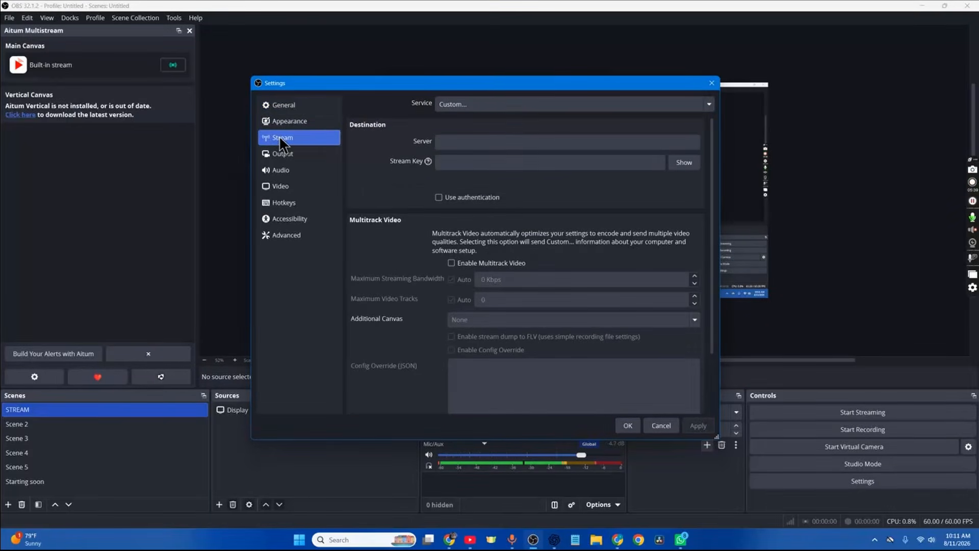
{"action": "left_click", "coordinate": [549, 109]}
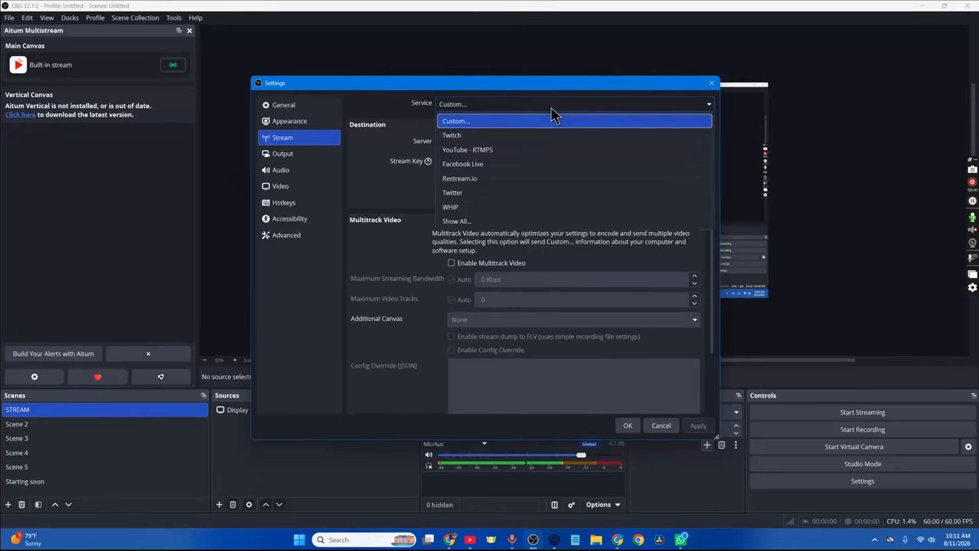
{"action": "left_click", "coordinate": [535, 145]}
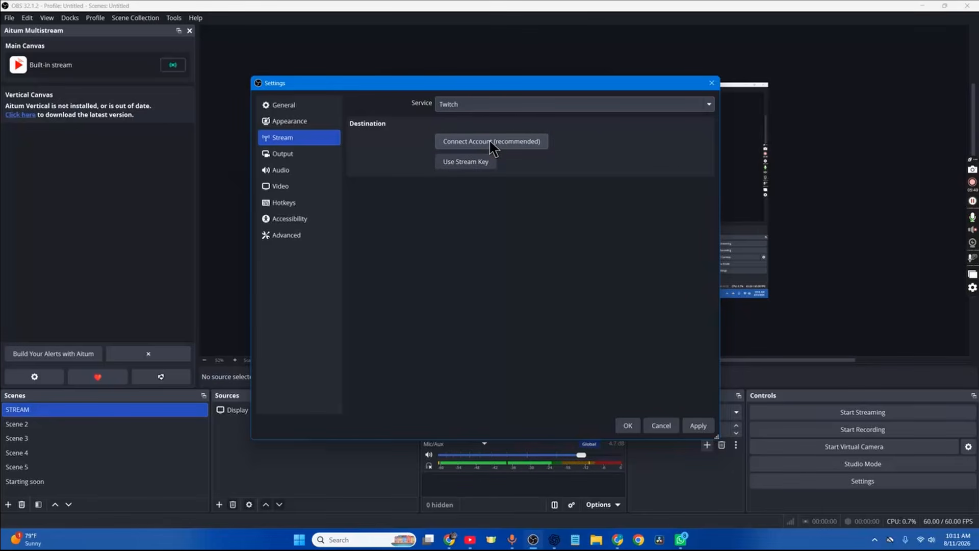
{"action": "left_click", "coordinate": [517, 141]}
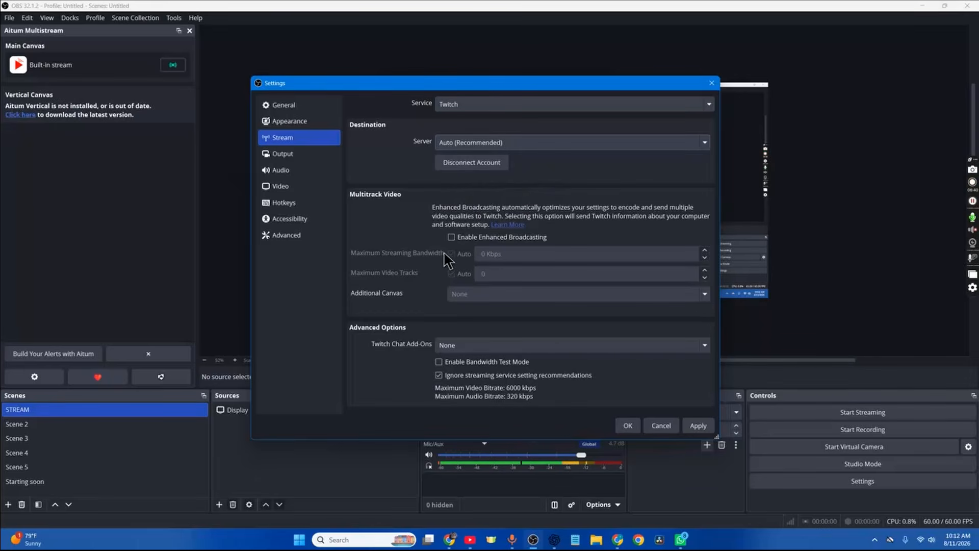
Enable Enhanced Broadcasting for the Twitch stream and save the settings
{"action": "left_click", "coordinate": [452, 238]}
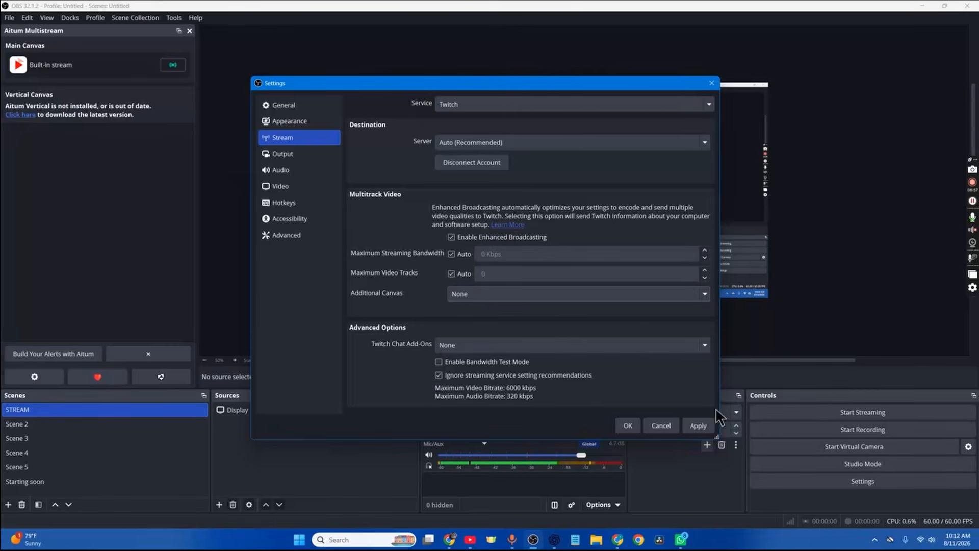
{"action": "left_click", "coordinate": [698, 426]}
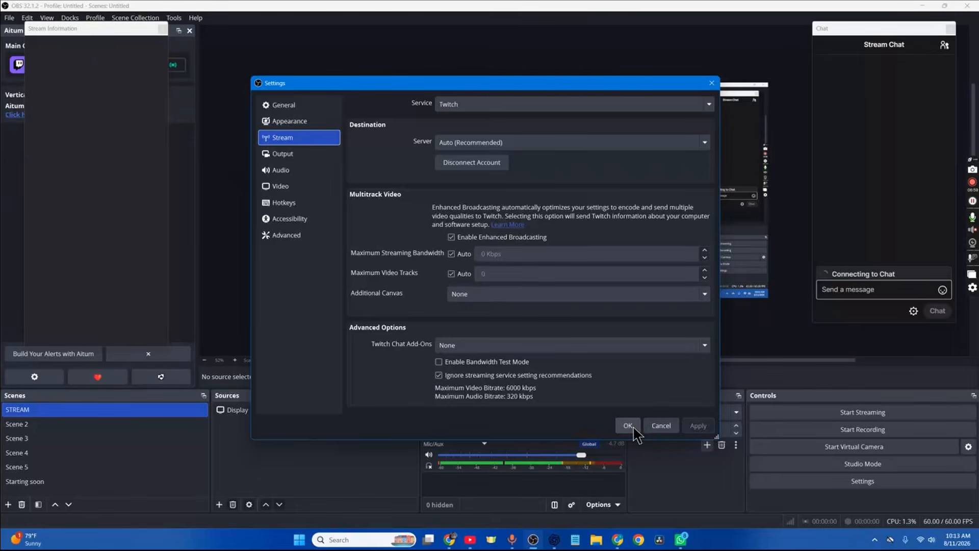
{"action": "left_click", "coordinate": [628, 426]}
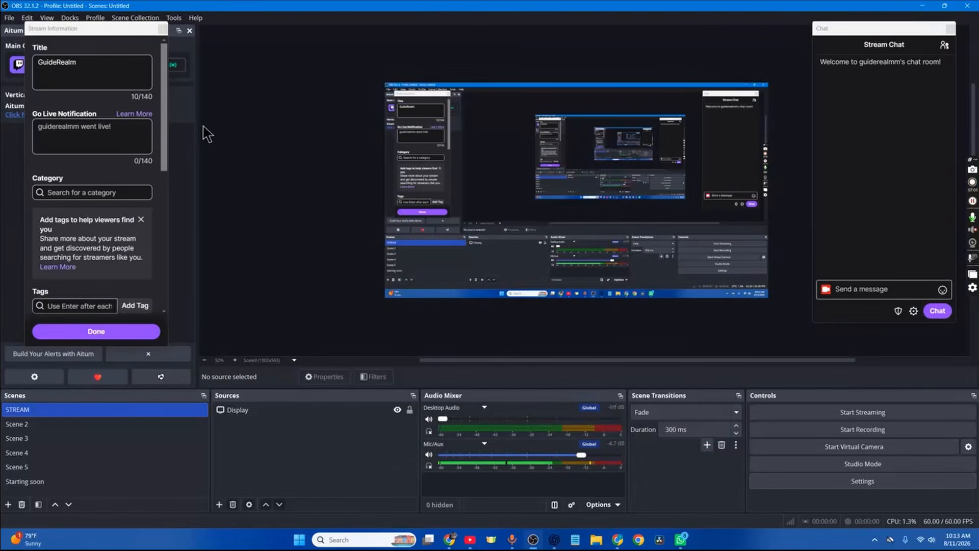
Close the floating Stream Information and Chat docks
{"action": "left_click_drag", "start_coordinate": [109, 33], "coordinate": [260, 116]}
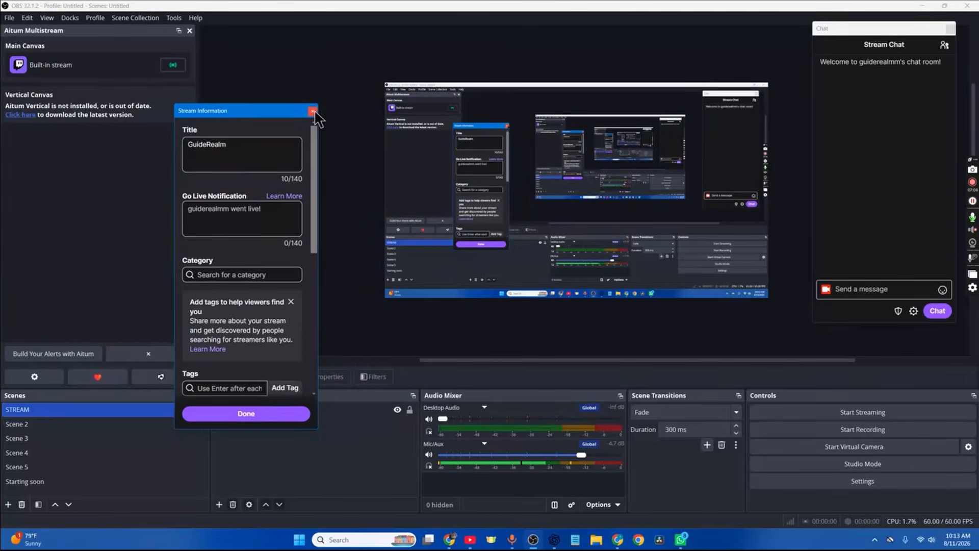
{"action": "left_click", "coordinate": [313, 111]}
{"action": "left_click", "coordinate": [951, 28]}
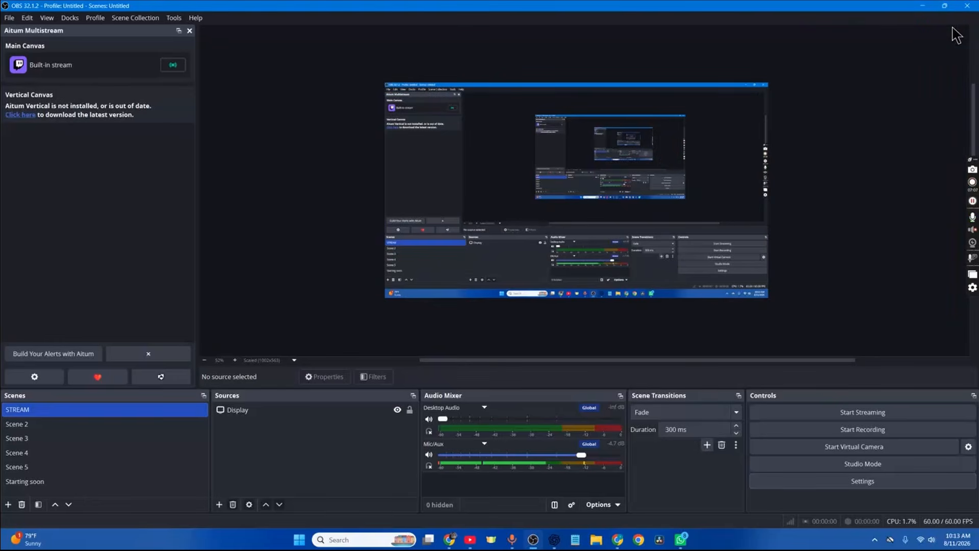
{"action": "left_click", "coordinate": [69, 18]}
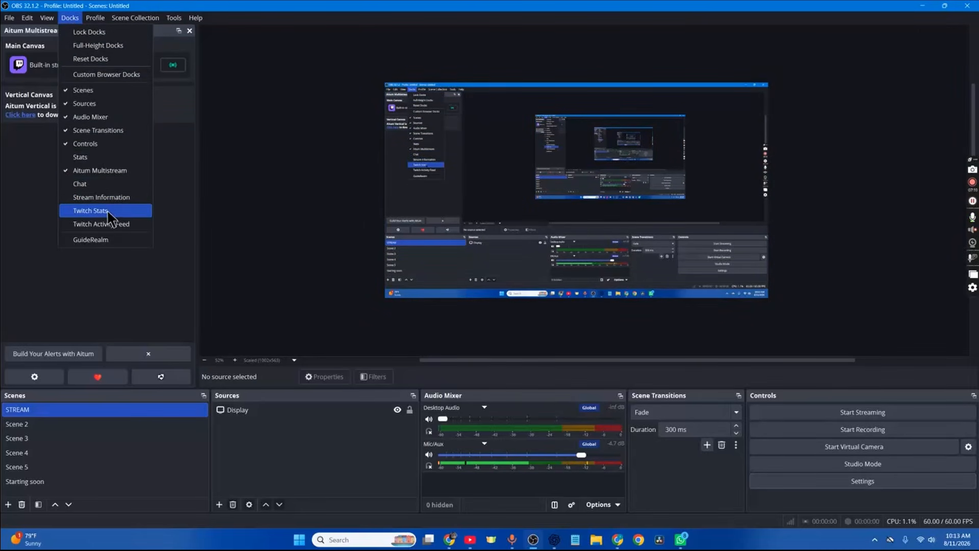
{"action": "left_click", "coordinate": [308, 216]}
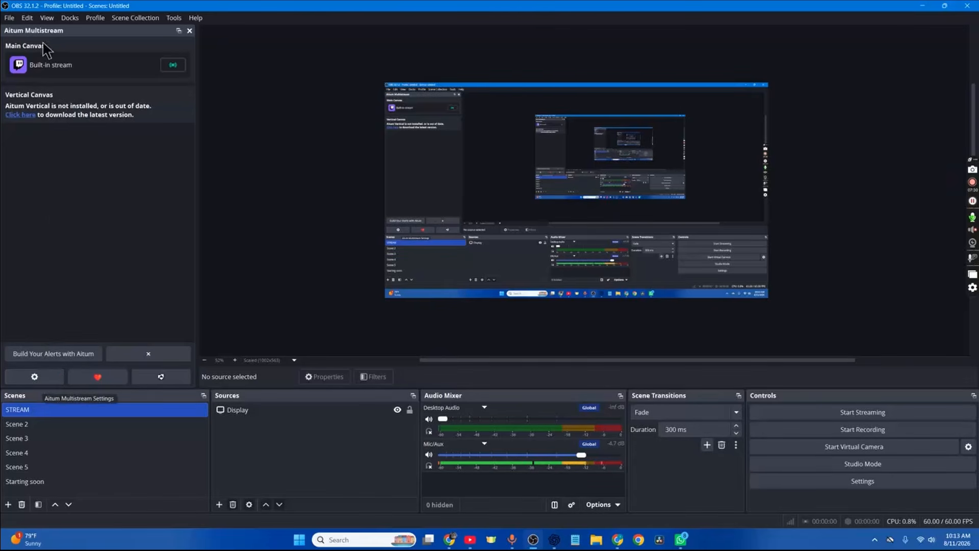
Add a YouTube output to Aitum Multistream's main canvas, using the YouTube stream key copied from YouTube Studio, and save
{"action": "left_click", "coordinate": [34, 377]}
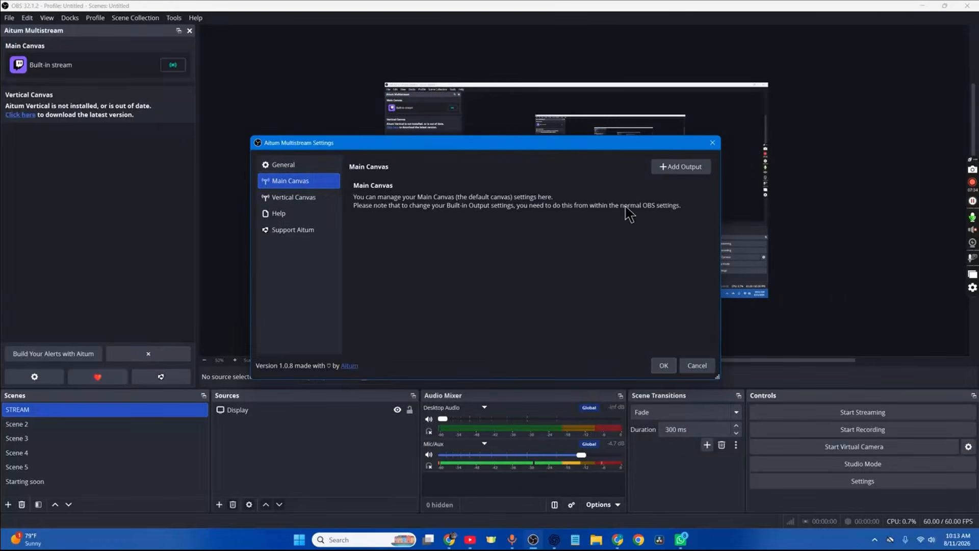
{"action": "left_click", "coordinate": [692, 170]}
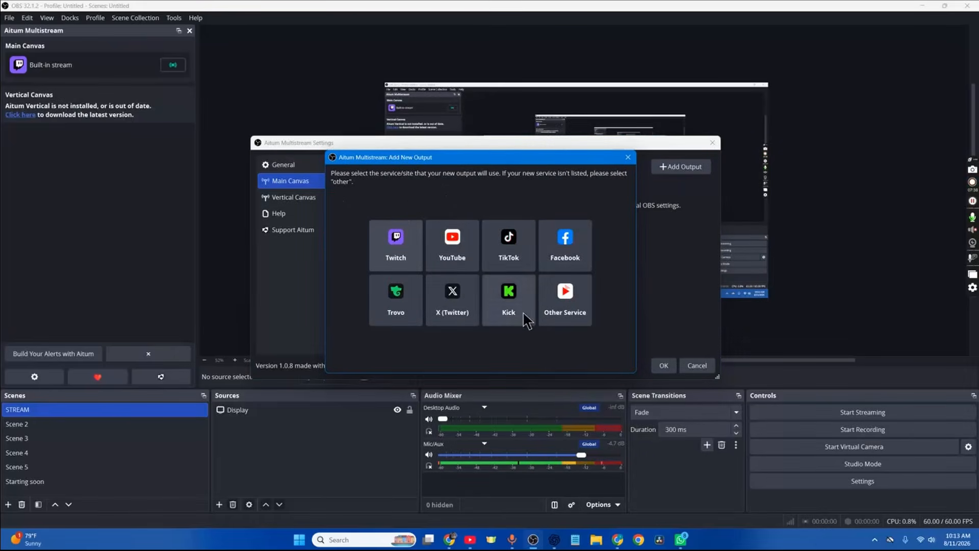
{"action": "left_click", "coordinate": [462, 246]}
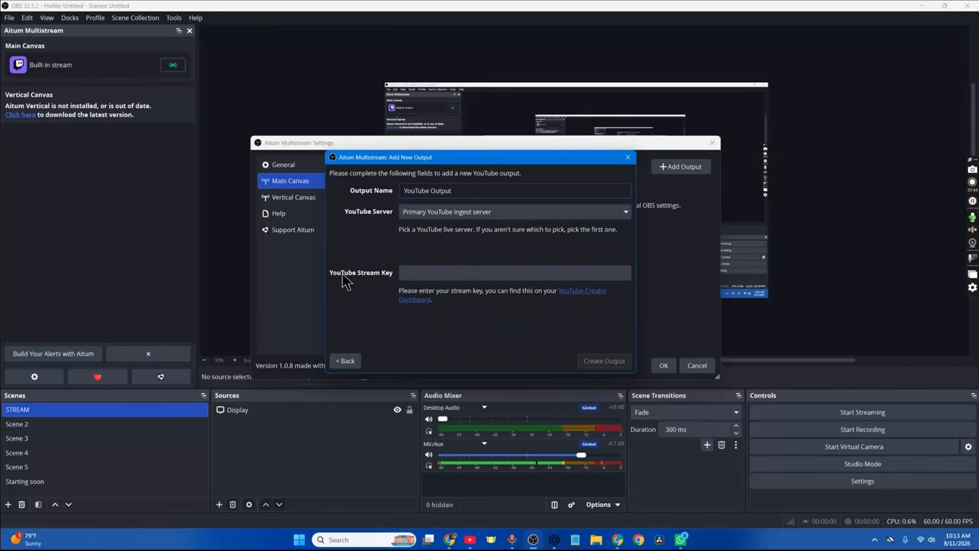
{"action": "left_click", "coordinate": [576, 295]}
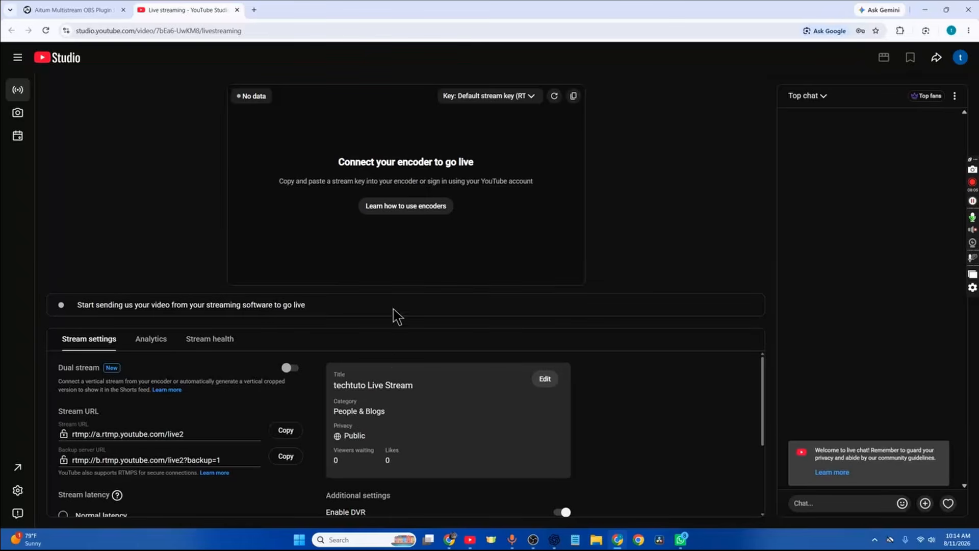
{"action": "left_click", "coordinate": [574, 96]}
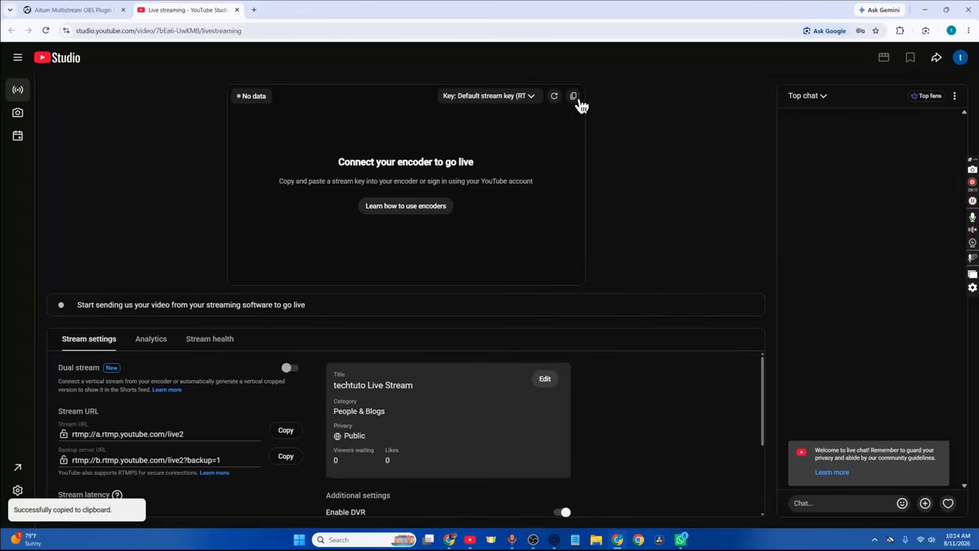
{"action": "left_click", "coordinate": [554, 539]}
{"action": "left_click", "coordinate": [408, 273]}
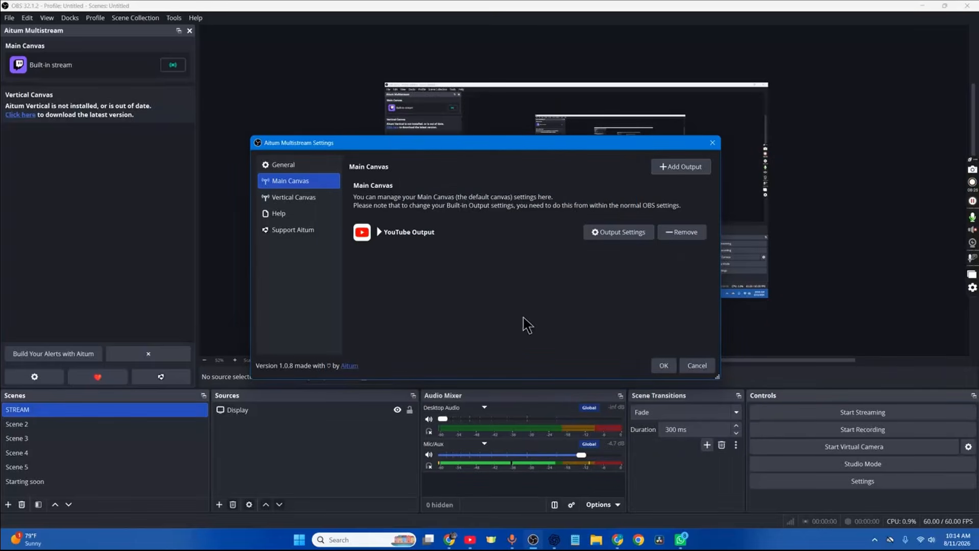
{"action": "left_click", "coordinate": [663, 366]}
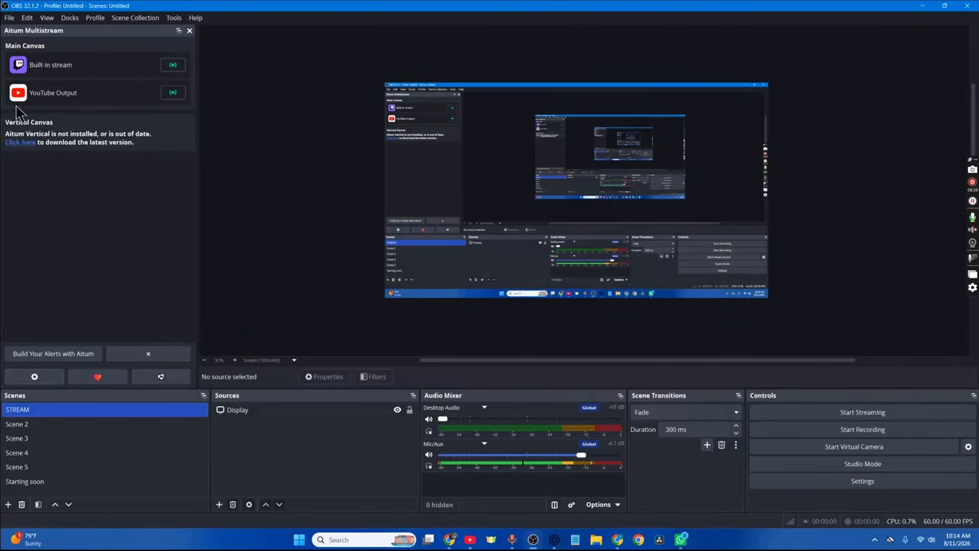
Add a Kick output to Aitum Multistream's main canvas, using the Kick stream key from the Kick dashboard, and save
{"action": "left_click", "coordinate": [37, 378]}
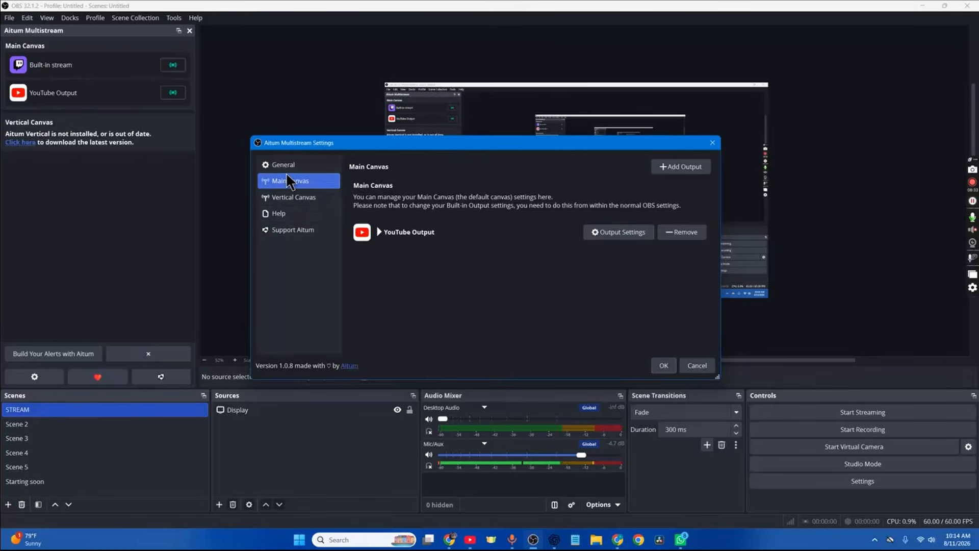
{"action": "left_click", "coordinate": [684, 170]}
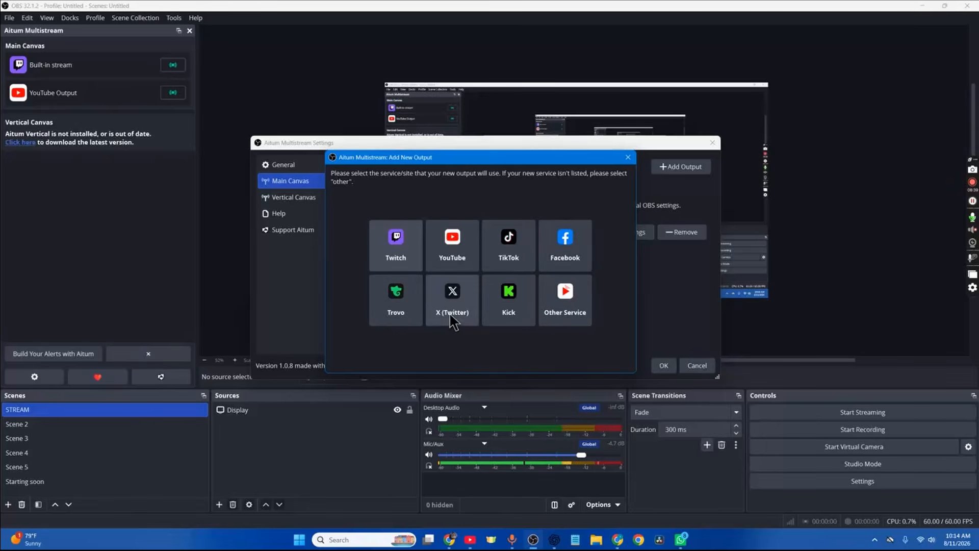
{"action": "left_click", "coordinate": [512, 301]}
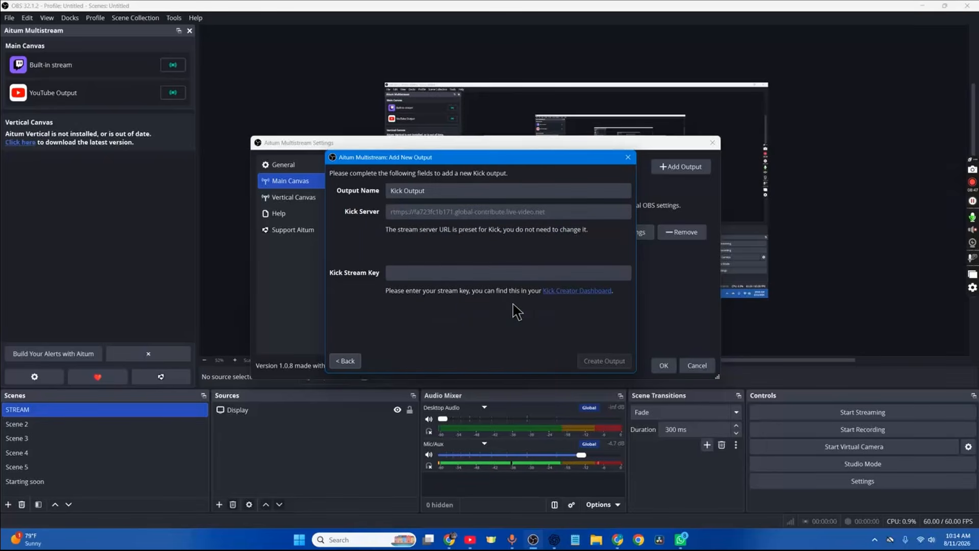
{"action": "left_click", "coordinate": [584, 292]}
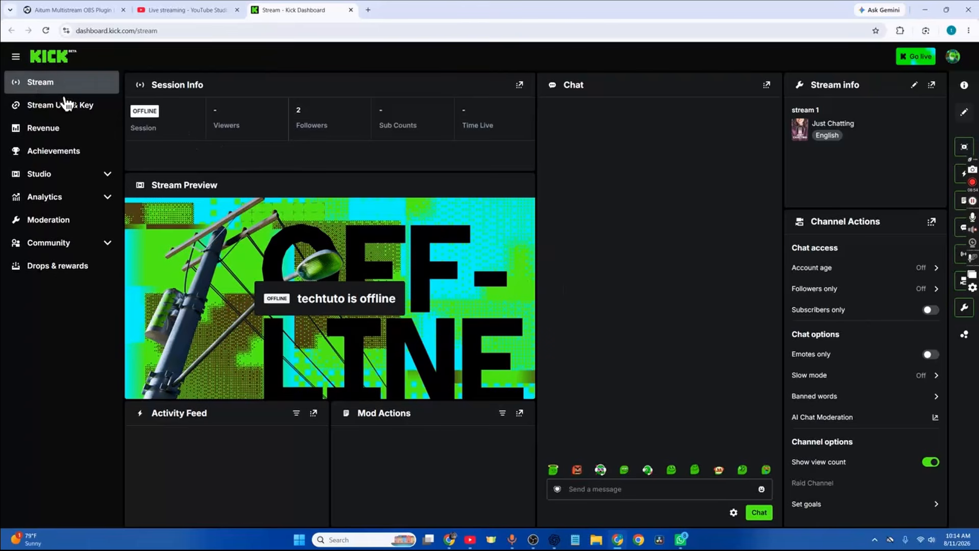
{"action": "left_click", "coordinate": [69, 113]}
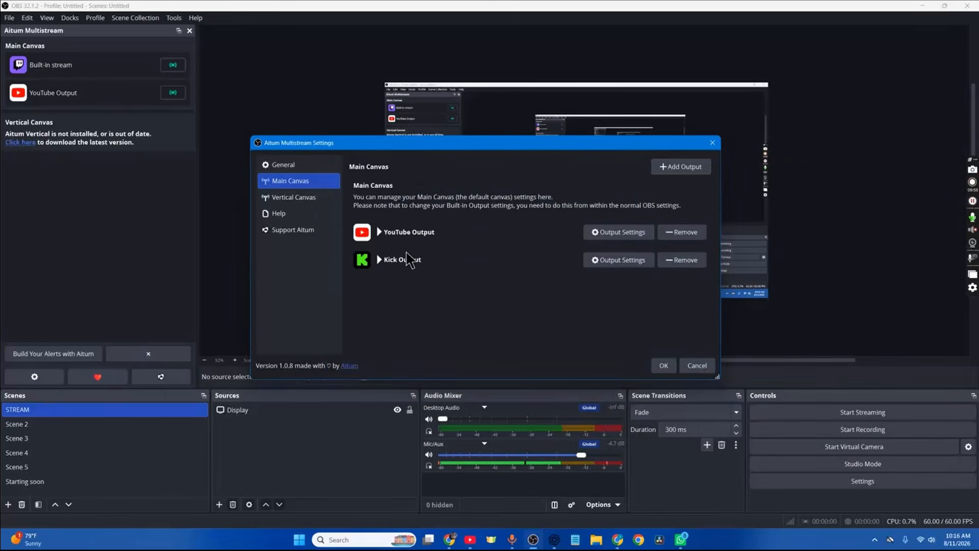
{"action": "left_click", "coordinate": [663, 365]}
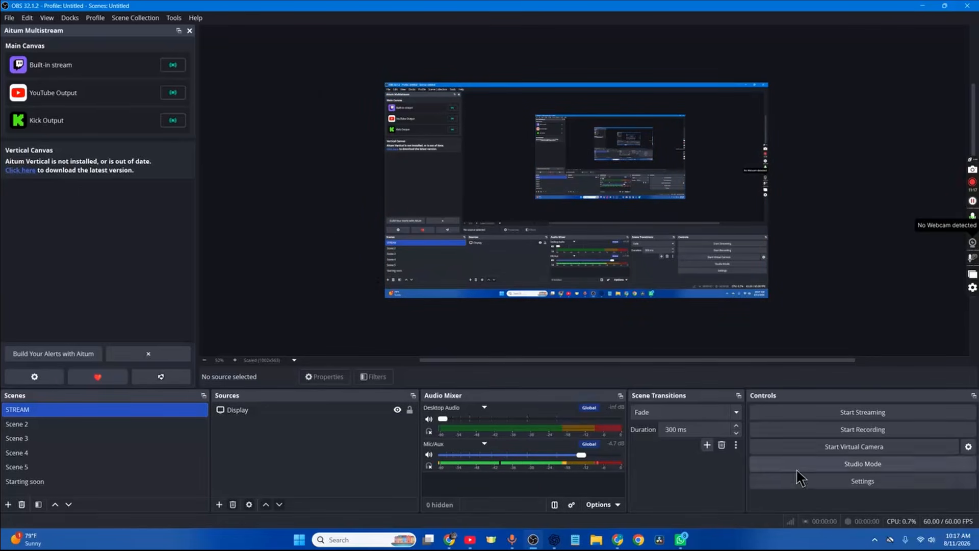
Disable Enhanced Broadcasting in the stream settings, check the streaming output settings, and save the changes
{"action": "left_click", "coordinate": [835, 479]}
{"action": "left_click", "coordinate": [283, 153]}
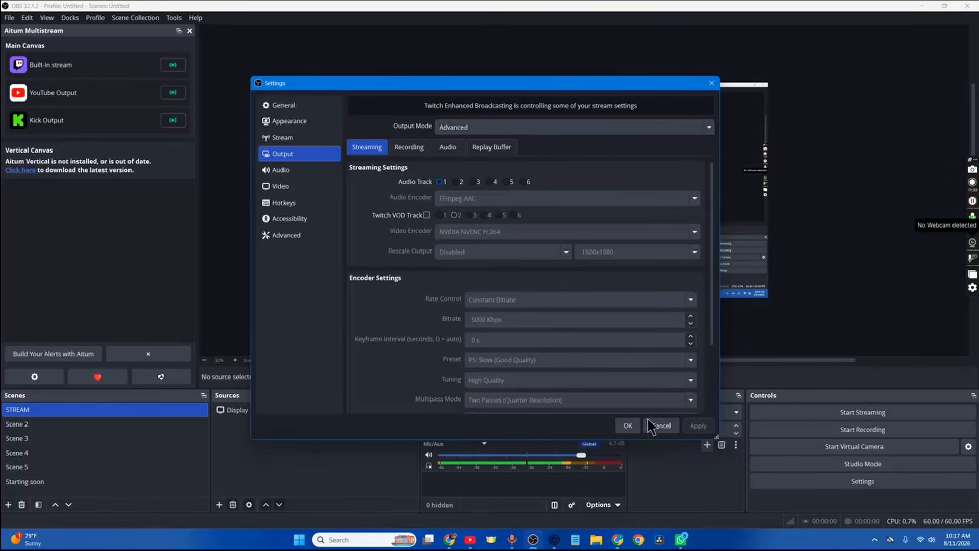
{"action": "left_click", "coordinate": [326, 139]}
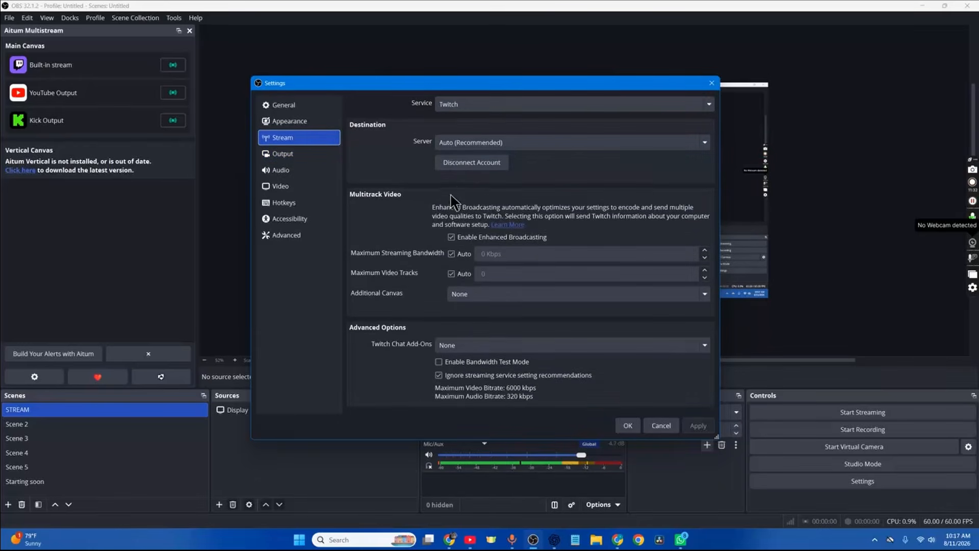
{"action": "left_click", "coordinate": [451, 238]}
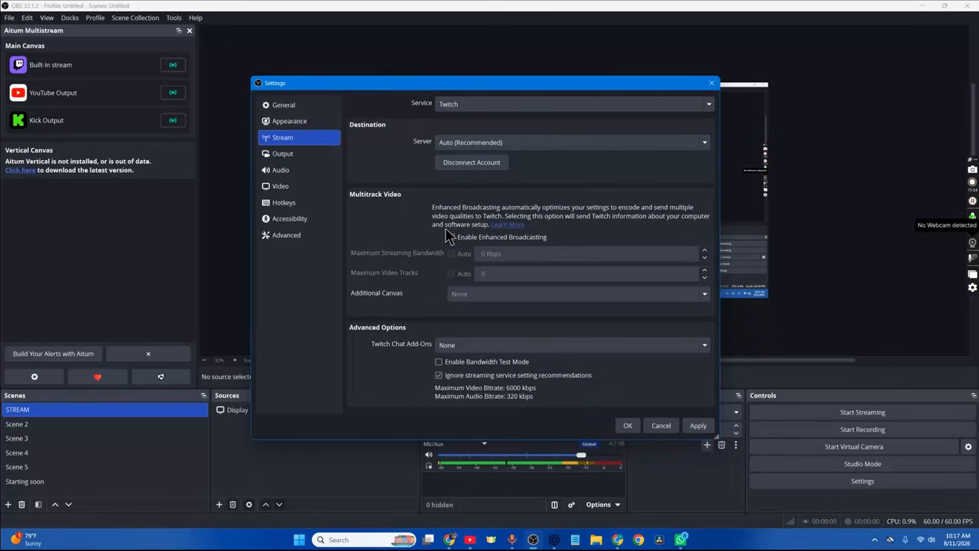
{"action": "left_click", "coordinate": [300, 152]}
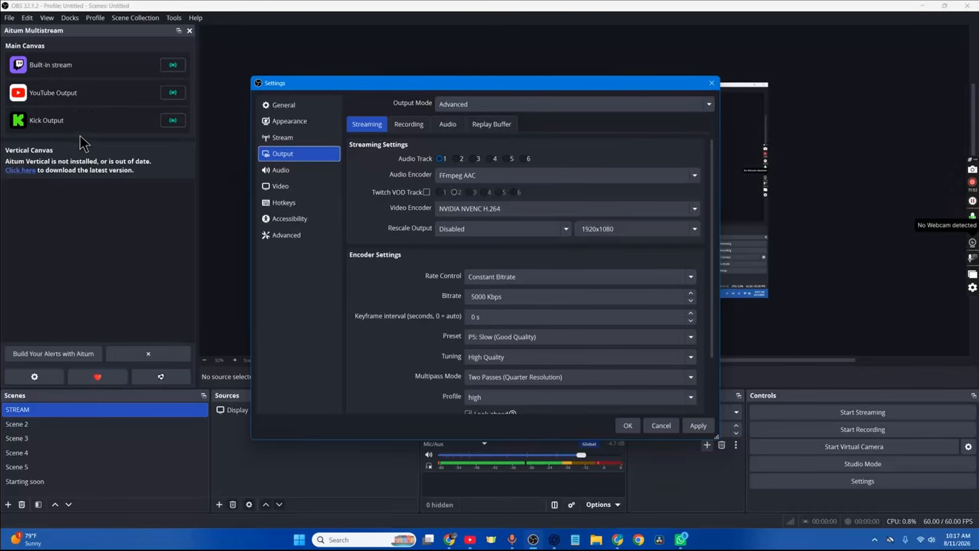
{"action": "left_click", "coordinate": [708, 431]}
{"action": "left_click", "coordinate": [627, 426]}
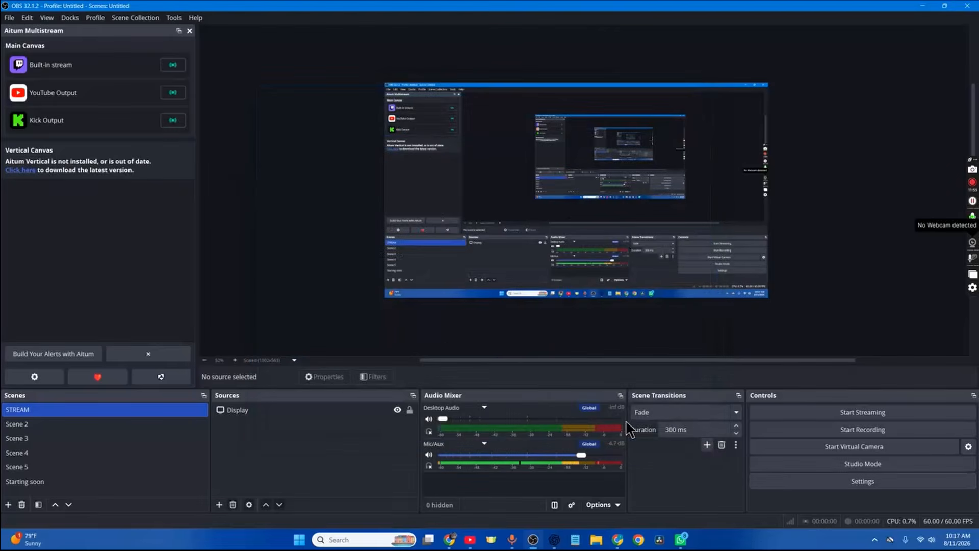
Start the built-in Twitch stream, and start the YouTube and Kick outputs in Aitum Multistream
{"action": "left_click", "coordinate": [885, 412]}
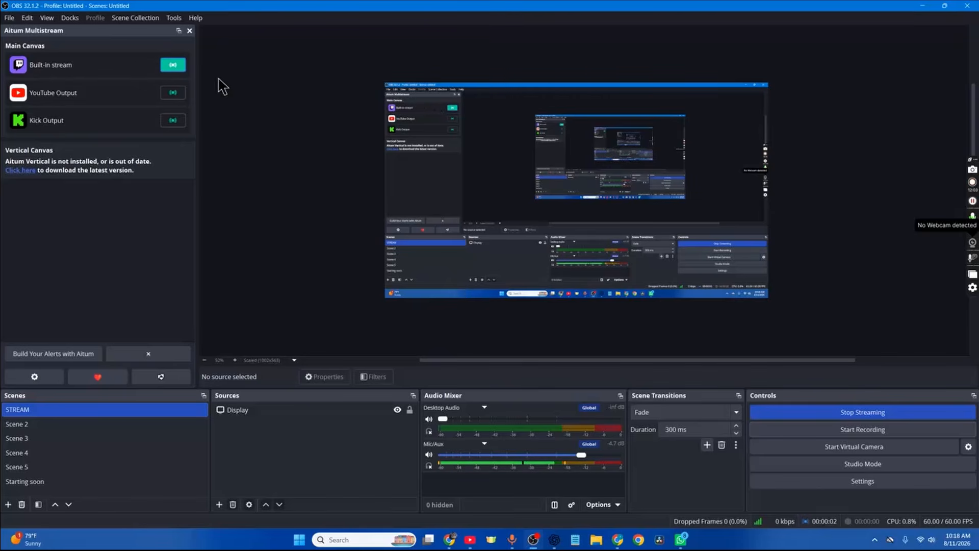
{"action": "left_click", "coordinate": [173, 92]}
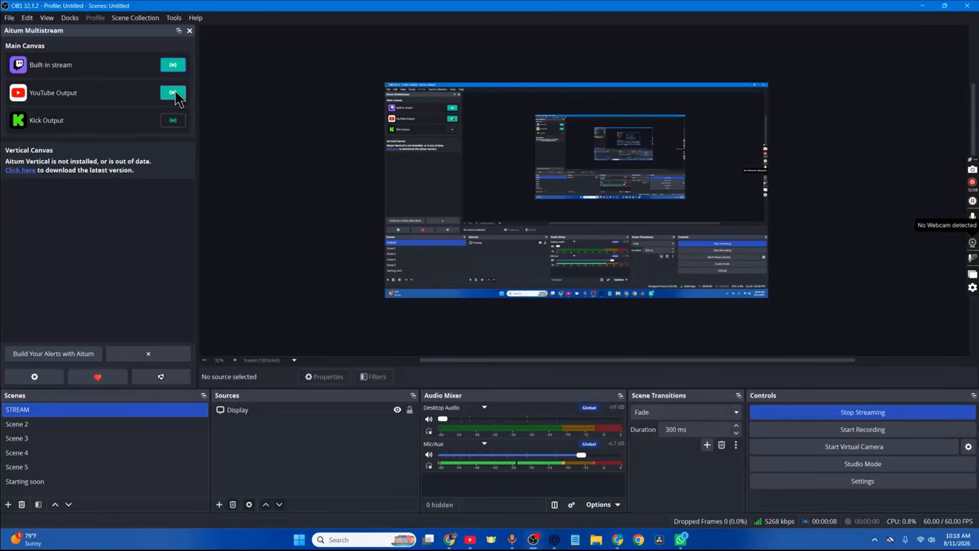
{"action": "left_click", "coordinate": [175, 119]}
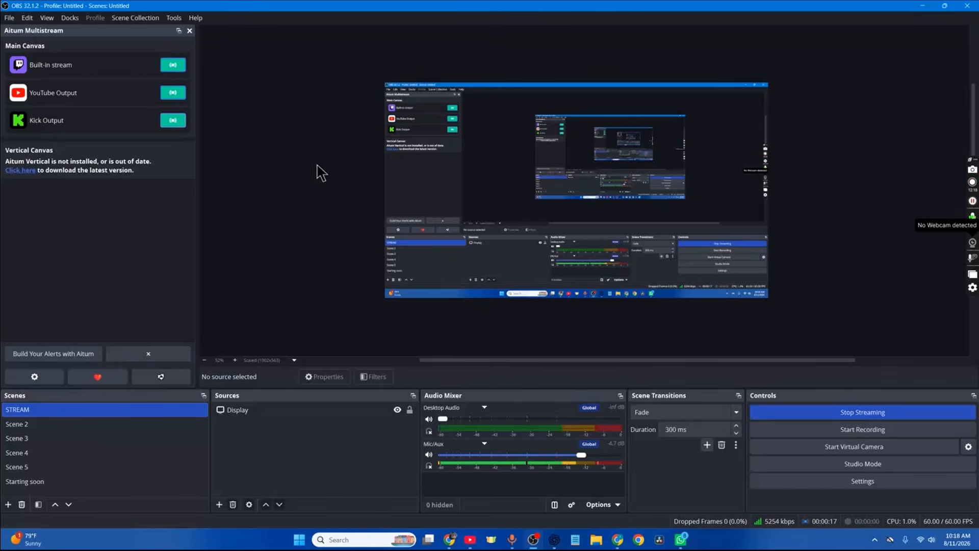
Switch to Chrome and reload YouTube Studio's live streaming page to check the YouTube broadcast
{"action": "left_click", "coordinate": [618, 540]}
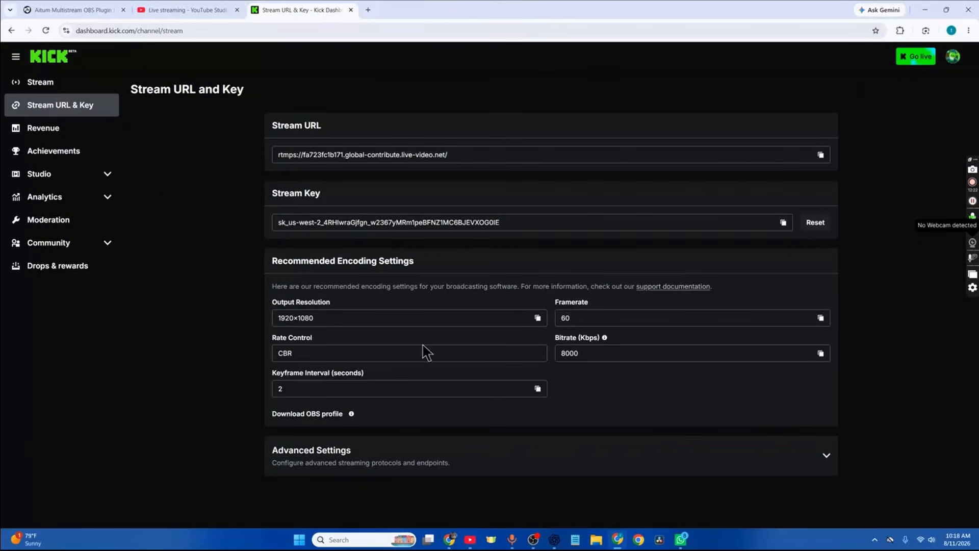
{"action": "left_click", "coordinate": [177, 9]}
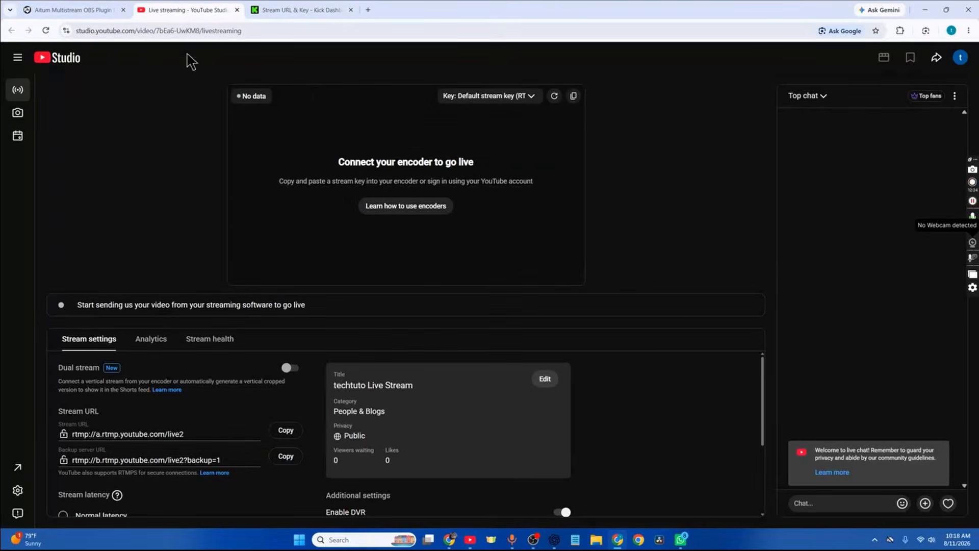
{"action": "left_click", "coordinate": [46, 31]}
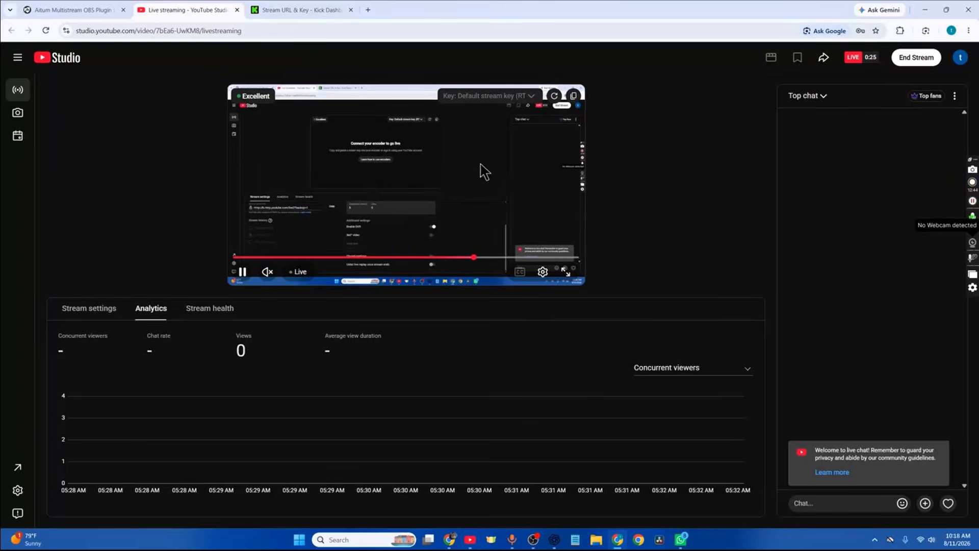
Open the Stream page of the Kick dashboard and reload it to check the session status and preview
{"action": "left_click", "coordinate": [273, 10]}
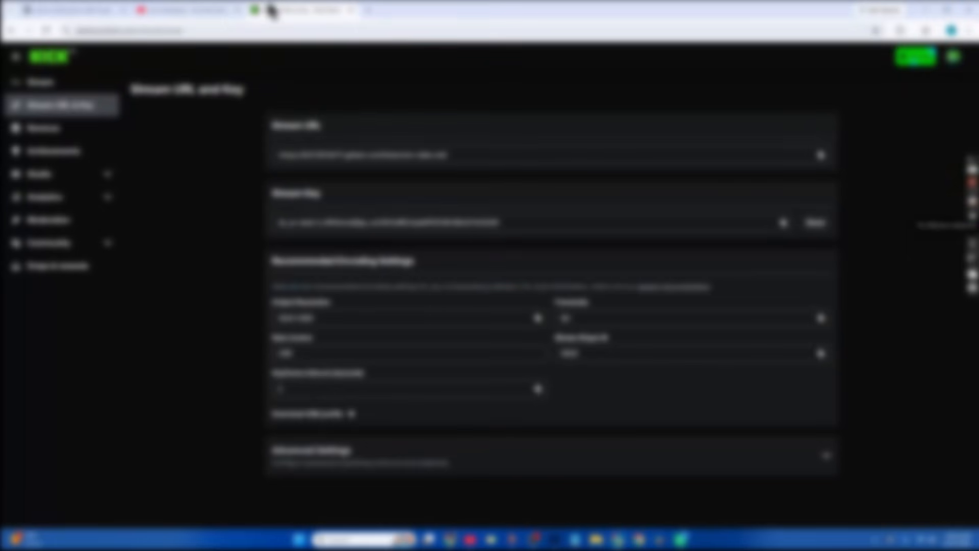
{"action": "left_click", "coordinate": [53, 87]}
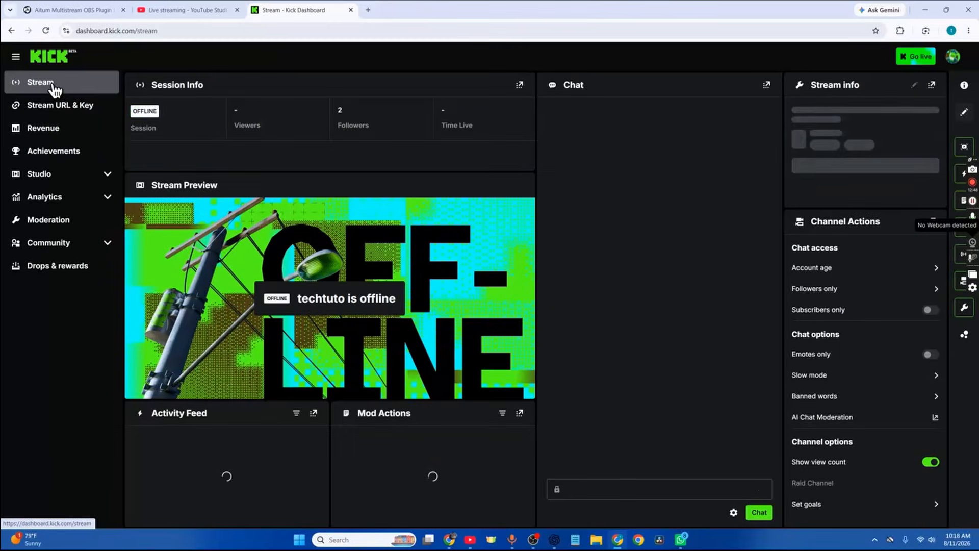
{"action": "left_click", "coordinate": [48, 30]}
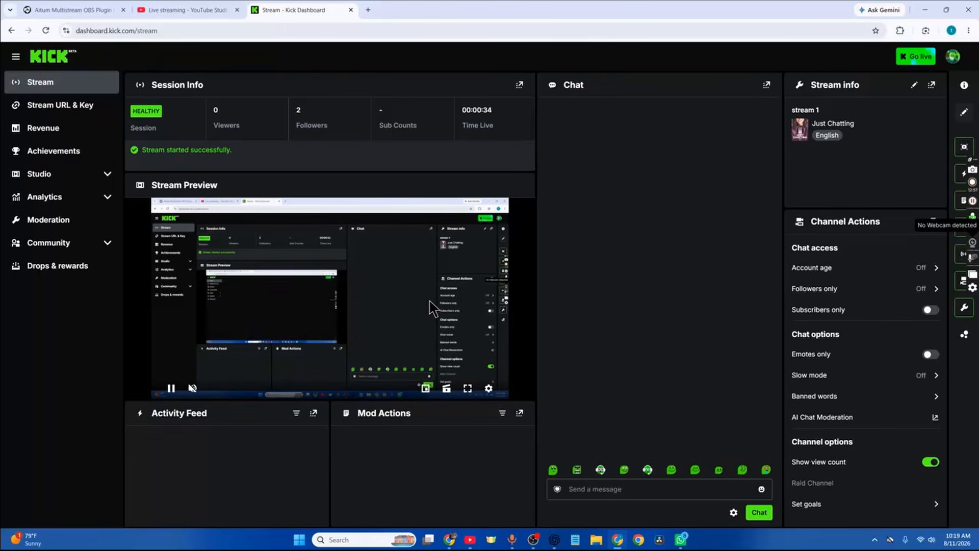
Open the Twitch channel page twitch.tv/guiderealmm in a new browser tab to check the Twitch broadcast
{"action": "left_click", "coordinate": [368, 9]}
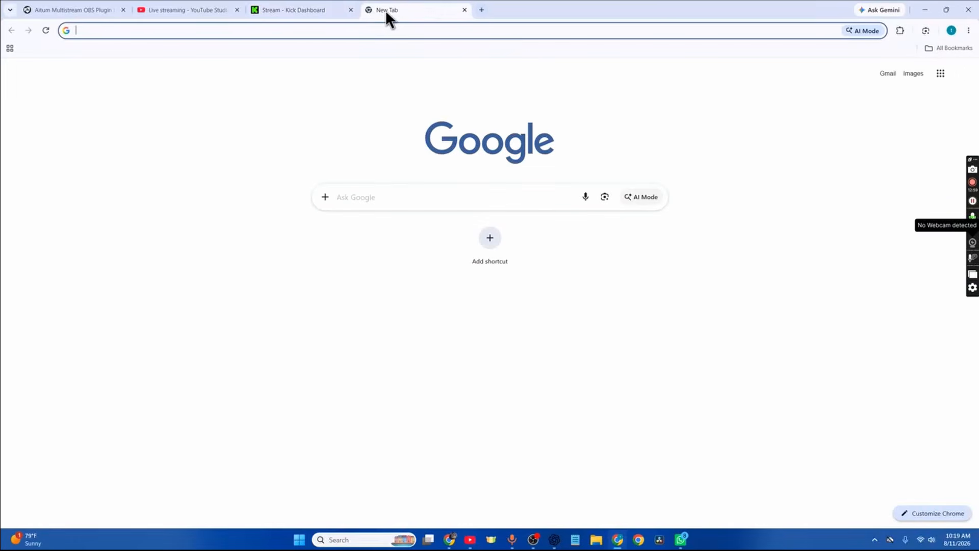
{"action": "type", "text": "twitch.tv/guiderealmm"}
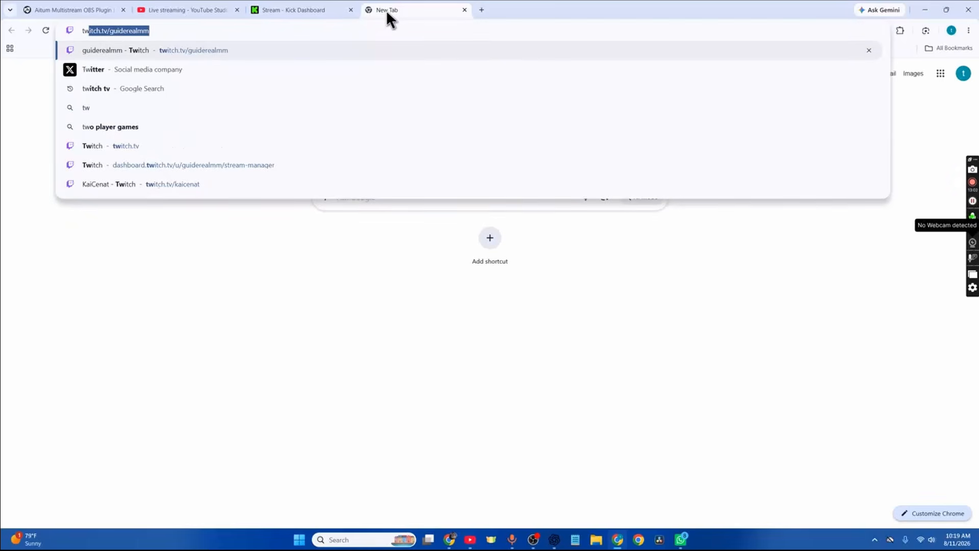
{"action": "key", "text": "Return"}
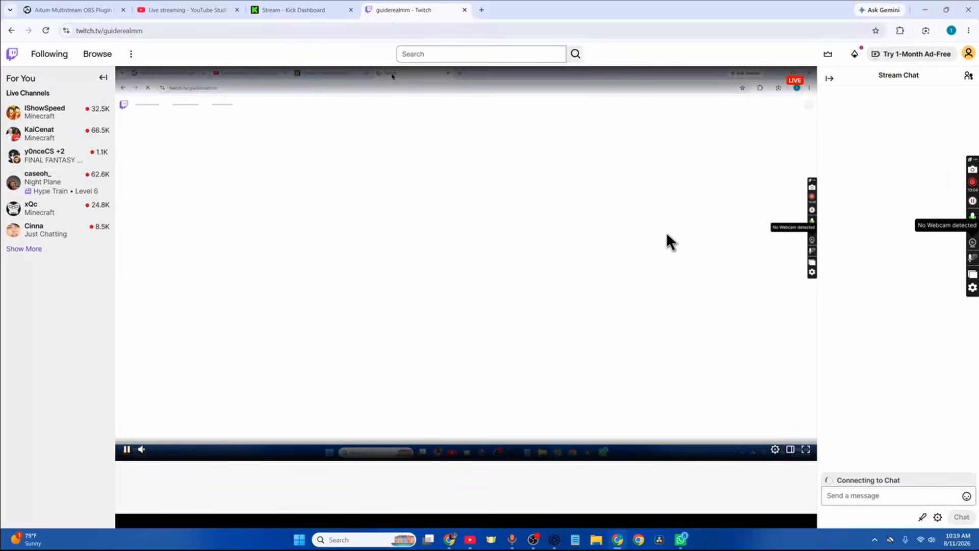